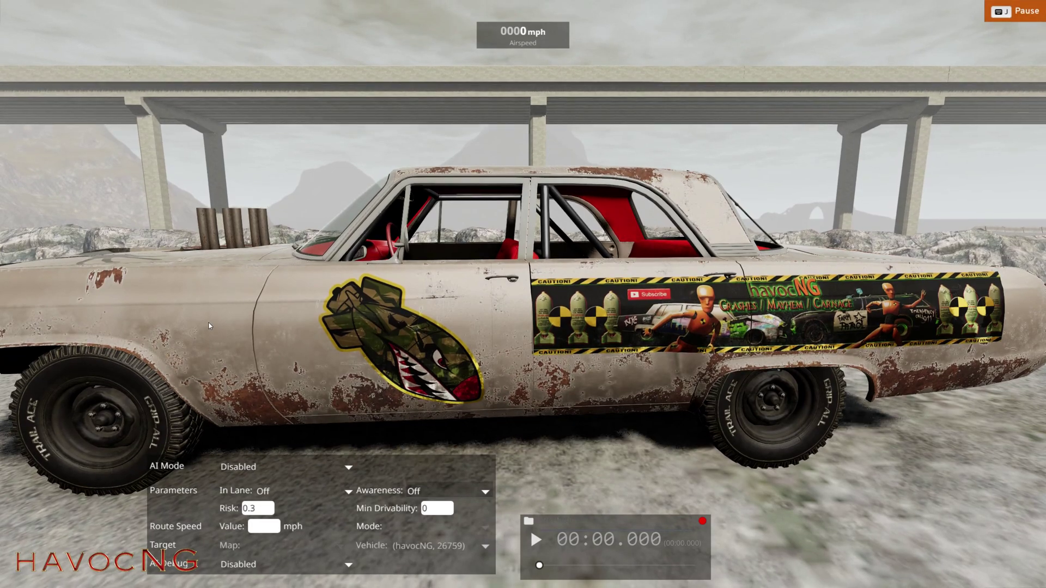
scroll(215, 315, "down", 5)
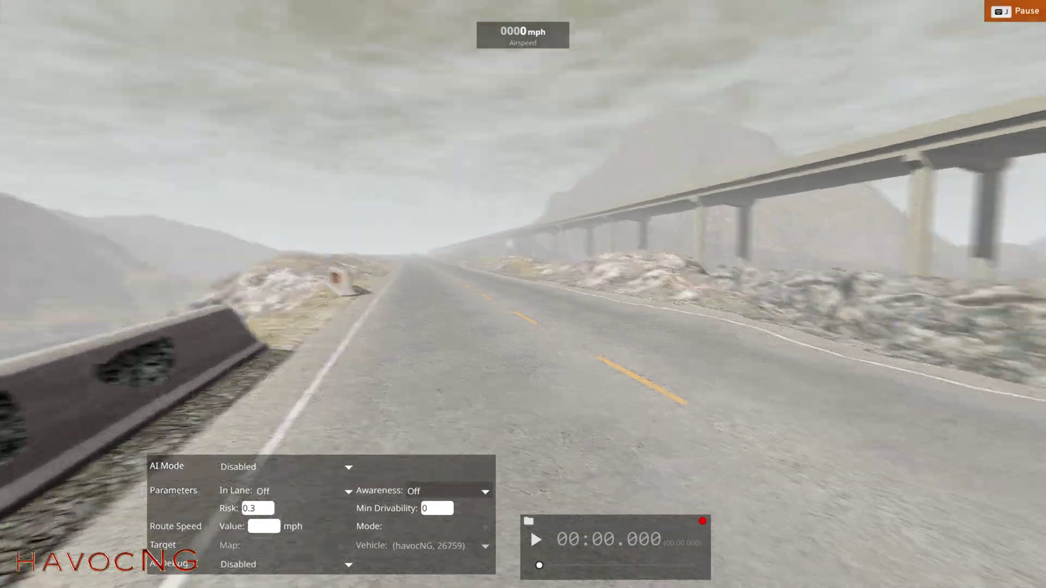
scroll(523, 295, "up", 5)
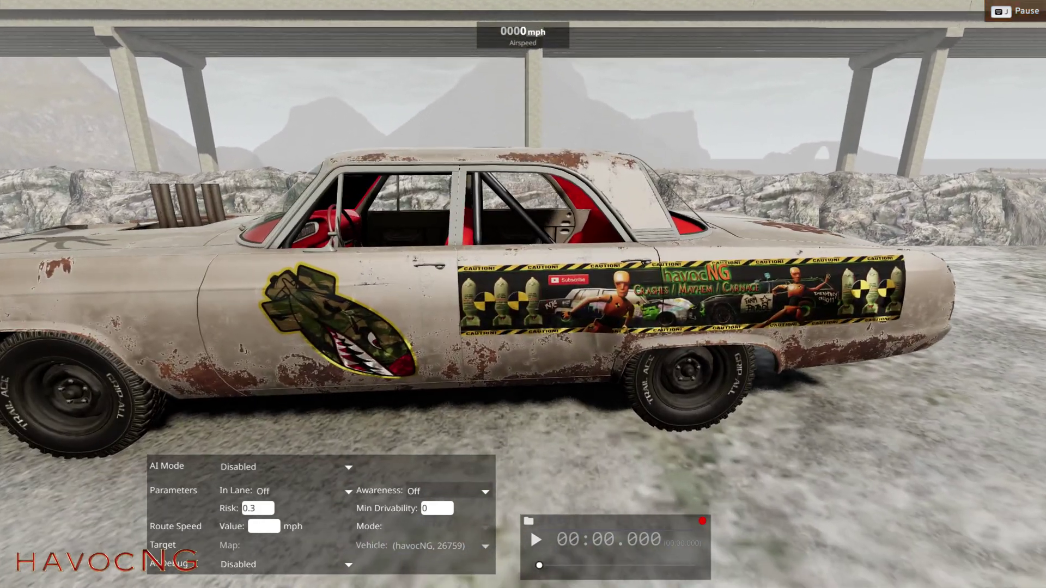
scroll(523, 295, "up", 4)
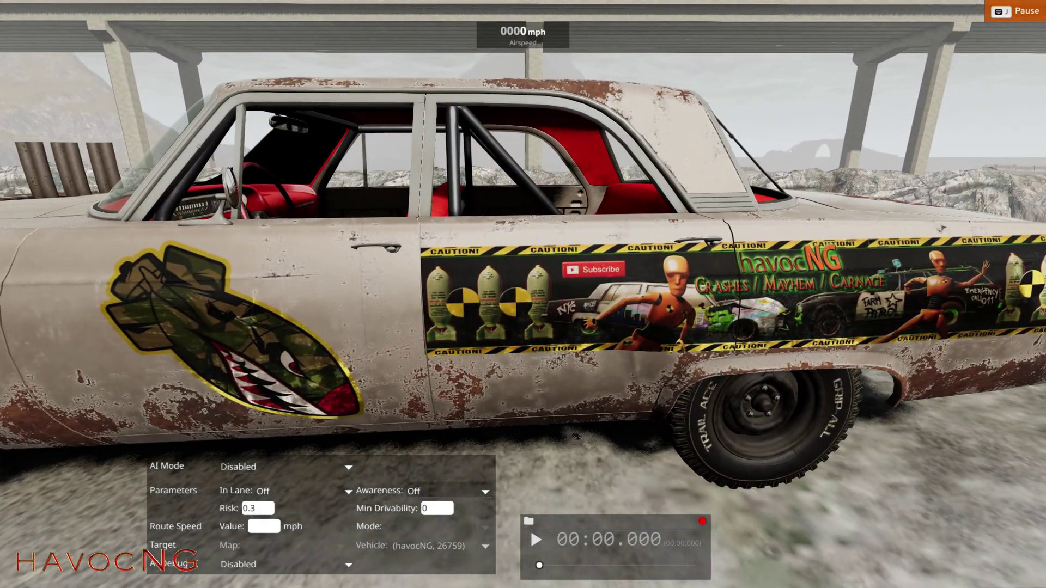
scroll(523, 295, "down", 1)
Open the world editor, place a Lua trigger in the ravine between the two road ends, and select it.
key("s")
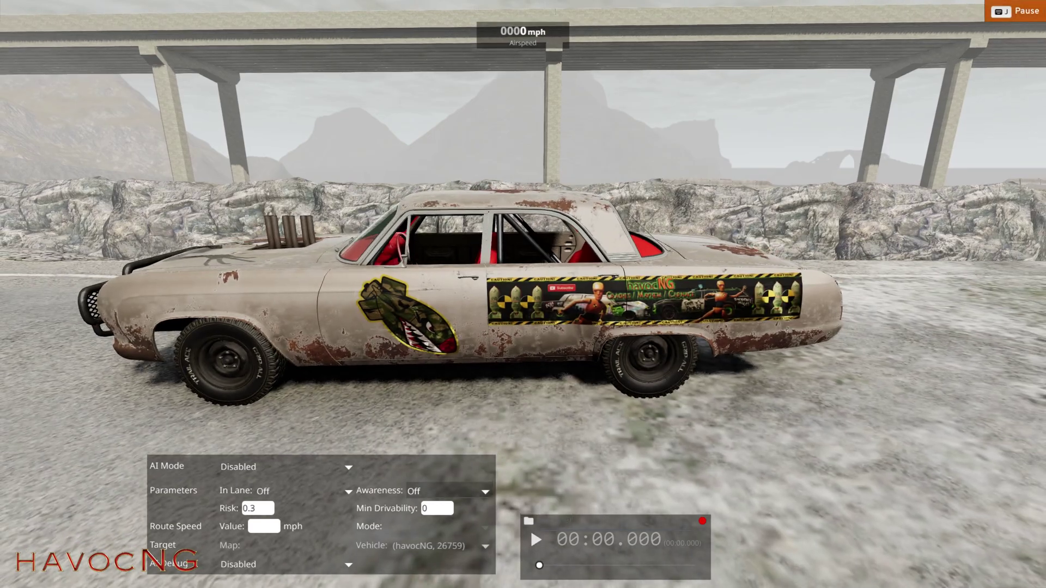
key("s")
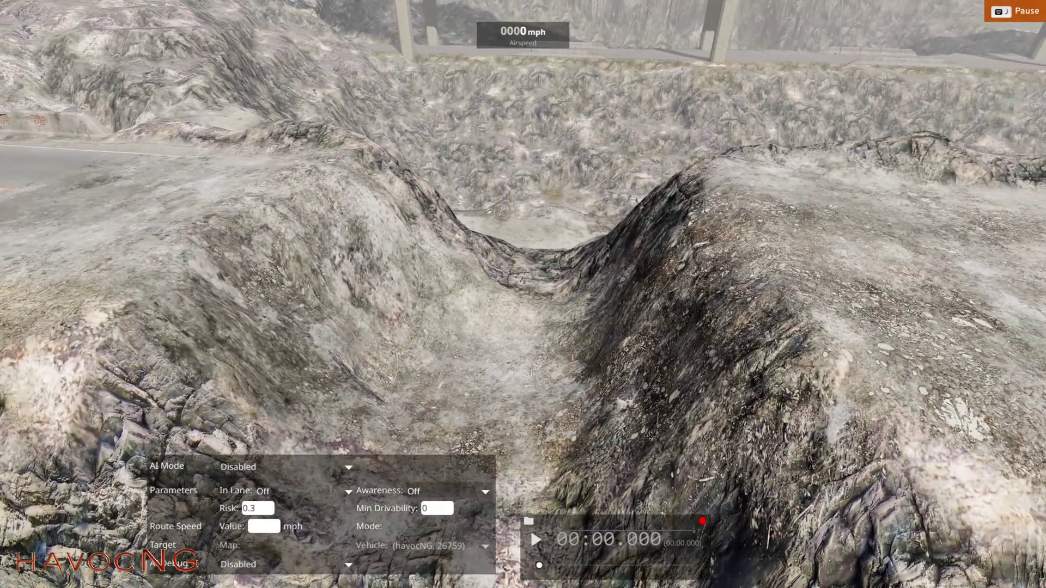
key("F11")
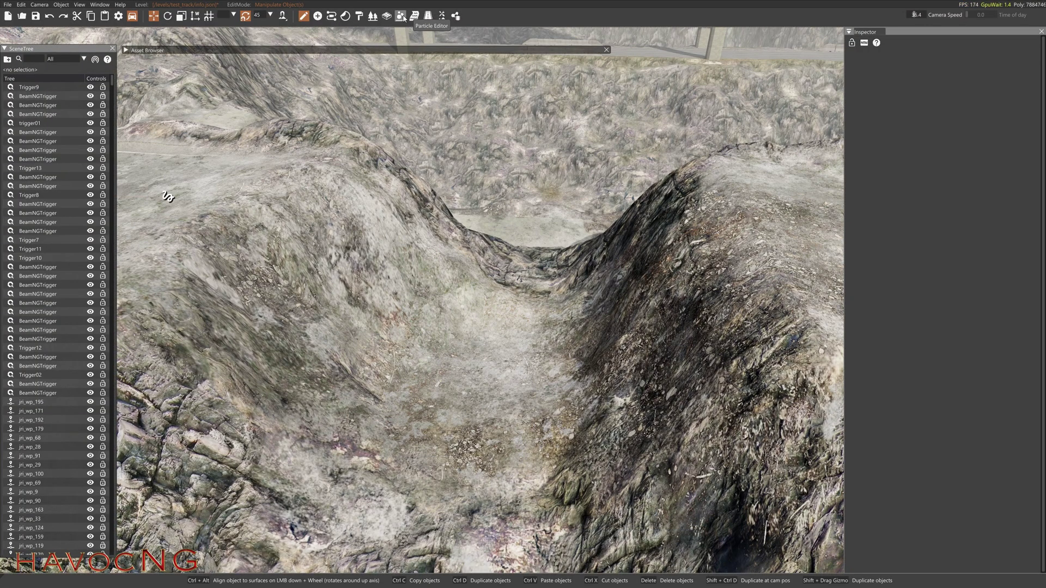
left_click(318, 15)
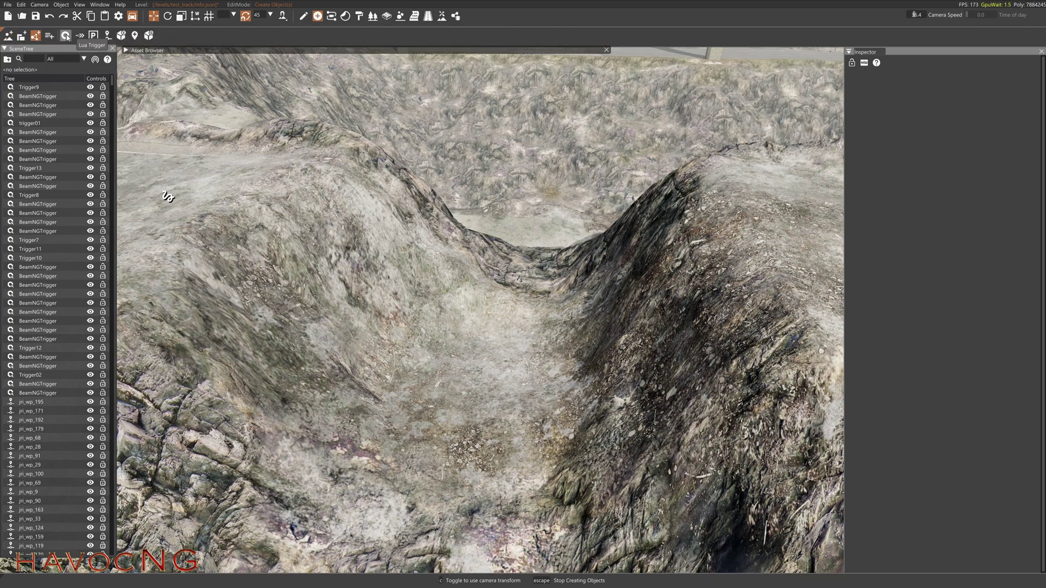
left_click(65, 35)
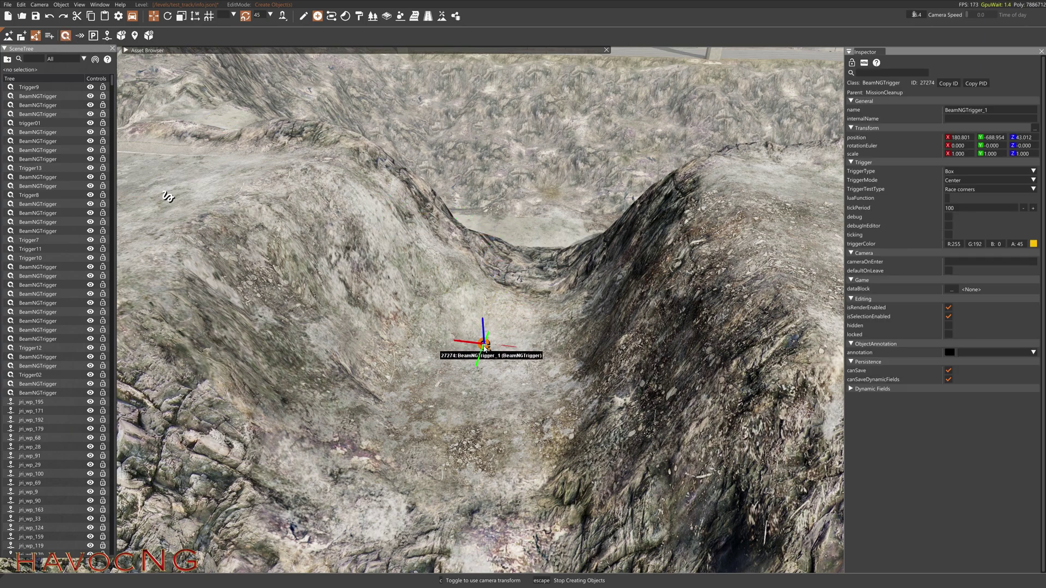
left_click(504, 321)
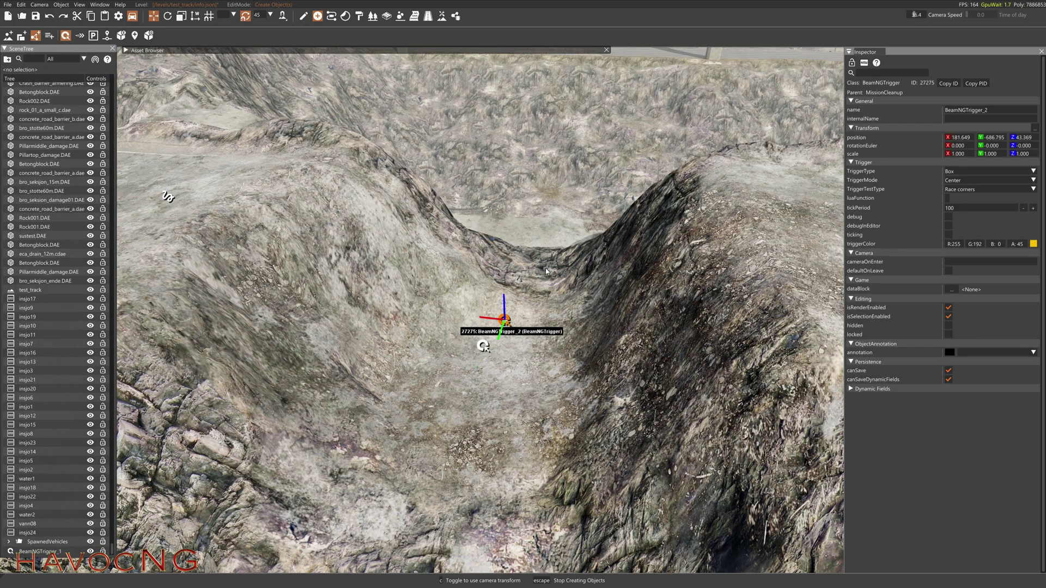
left_click(303, 17)
left_click(489, 348)
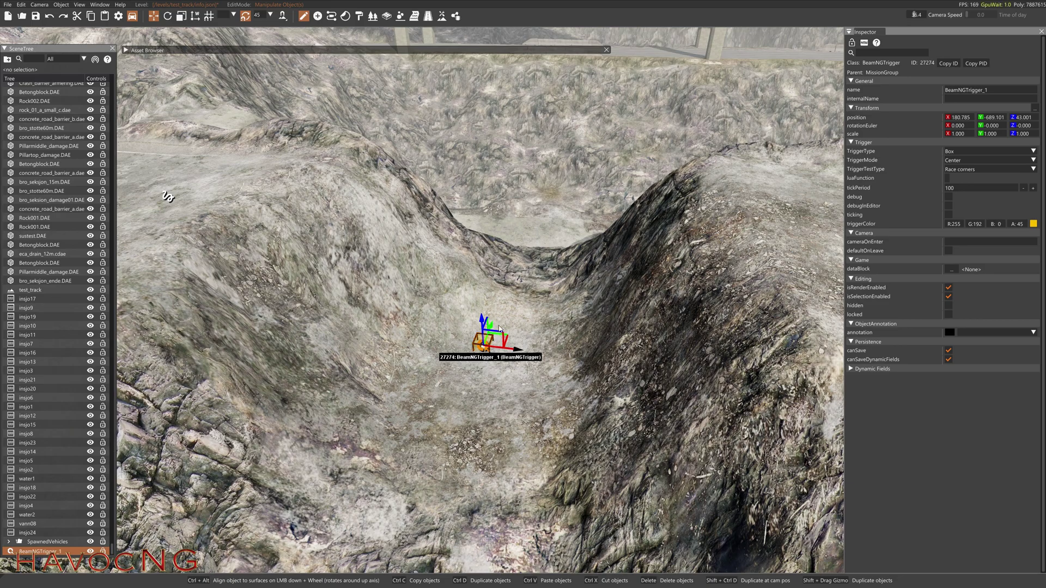
Scale the trigger box to about 17.8 in X, 39.3 in Y and 34.6 in Z so it fills the ravine.
left_click_drag(482, 316, 472, 176)
key("d")
right_click_drag(523, 305, 492, 319)
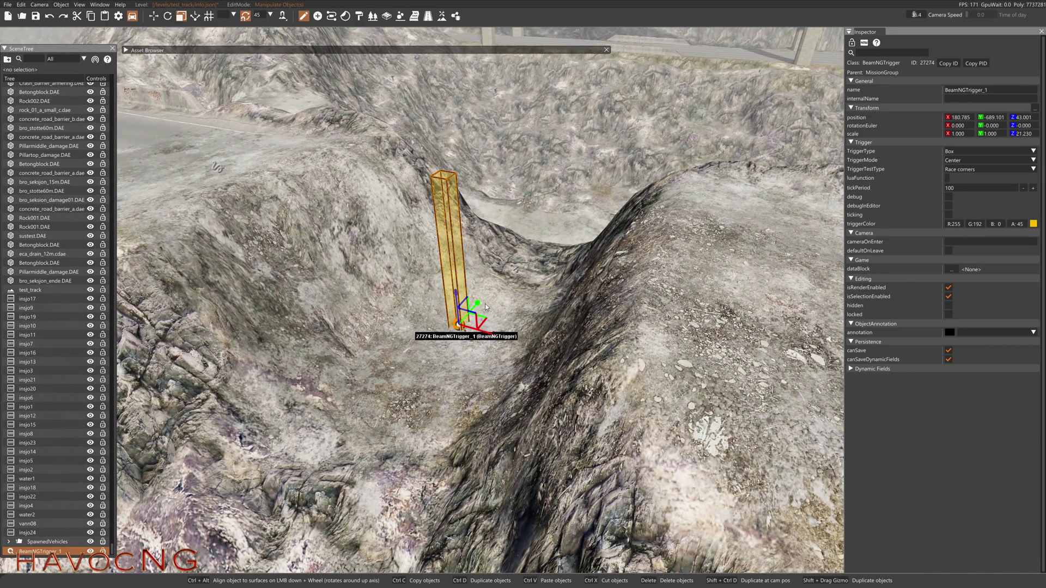
left_click_drag(479, 302, 581, 176)
left_click(470, 323)
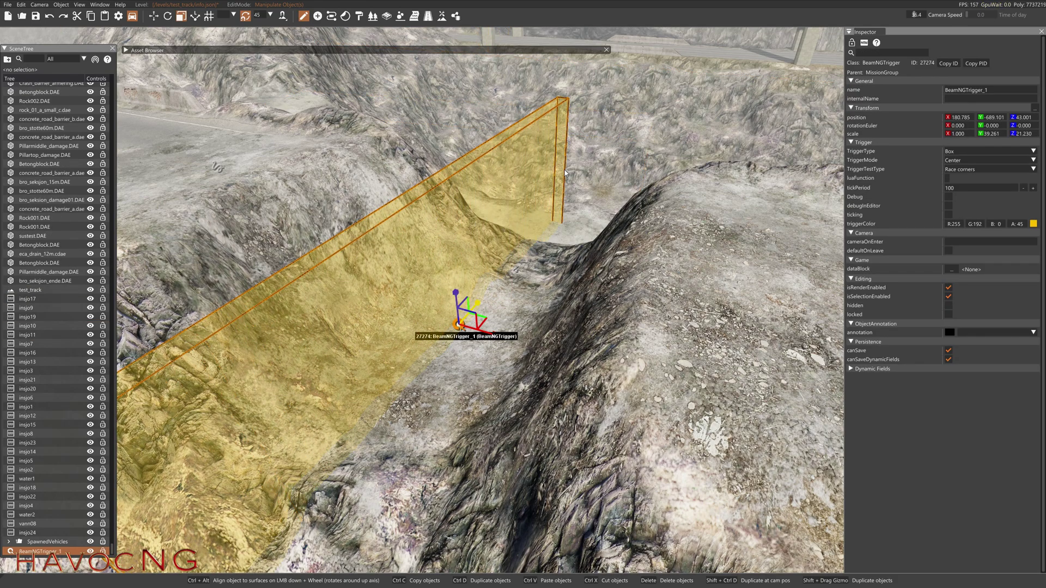
left_click_drag(492, 338, 532, 326)
left_click_drag(456, 294, 470, 166)
Raise the trigger box above the ravine floor to a Z position of about 49.5.
key("1")
left_click_drag(458, 303, 495, 206)
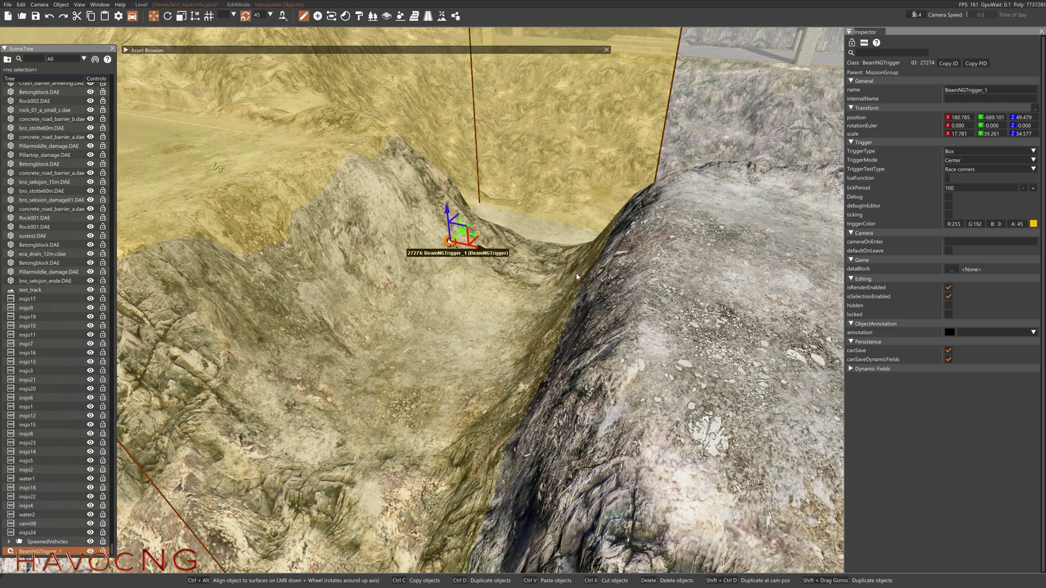
key("s")
right_click_drag(495, 206, 654, 307)
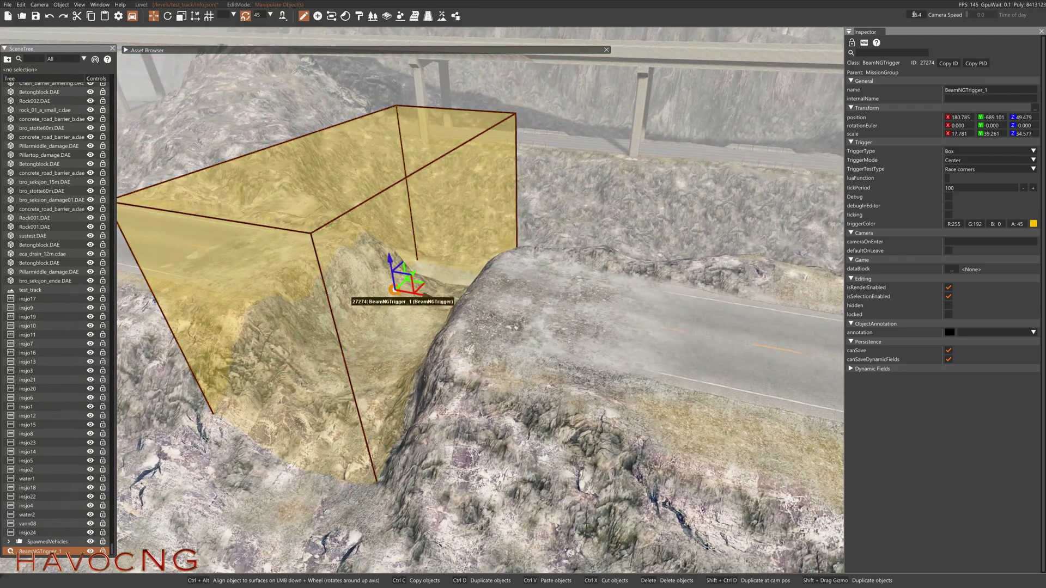
Switch to Notepad and copy the whole lavaTrigger function, including its return line, from cars.txt.
mouse_move(1033, 224)
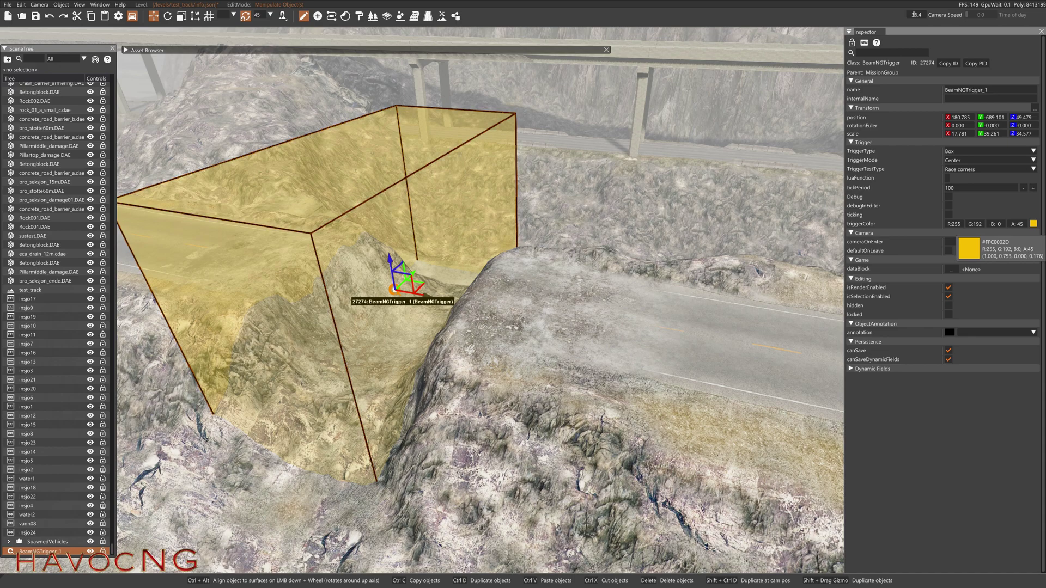
left_click_drag(1045, 115, 735, 95)
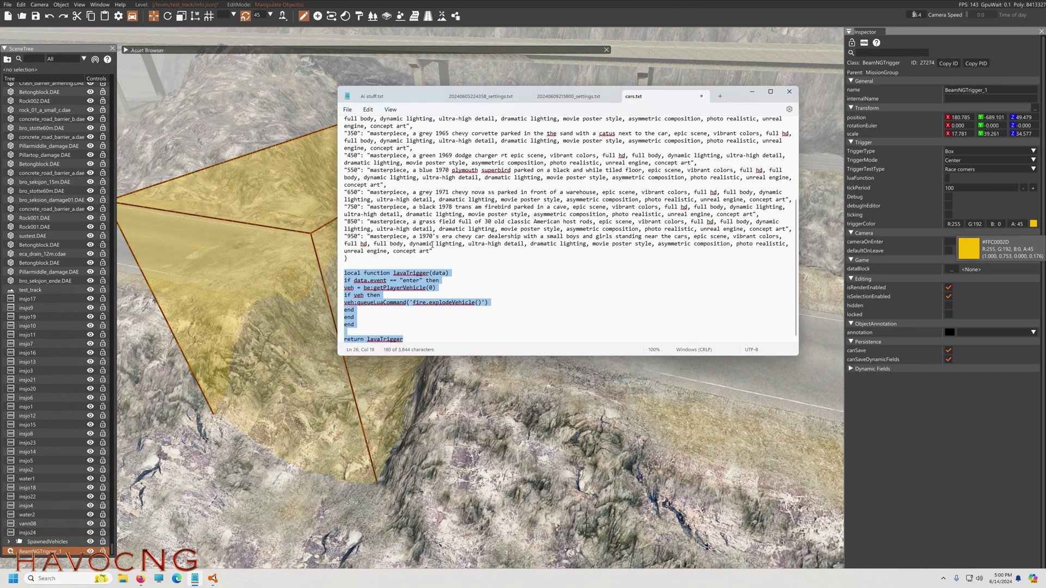
left_click_drag(435, 250, 381, 311)
scroll(382, 312, "down", 6)
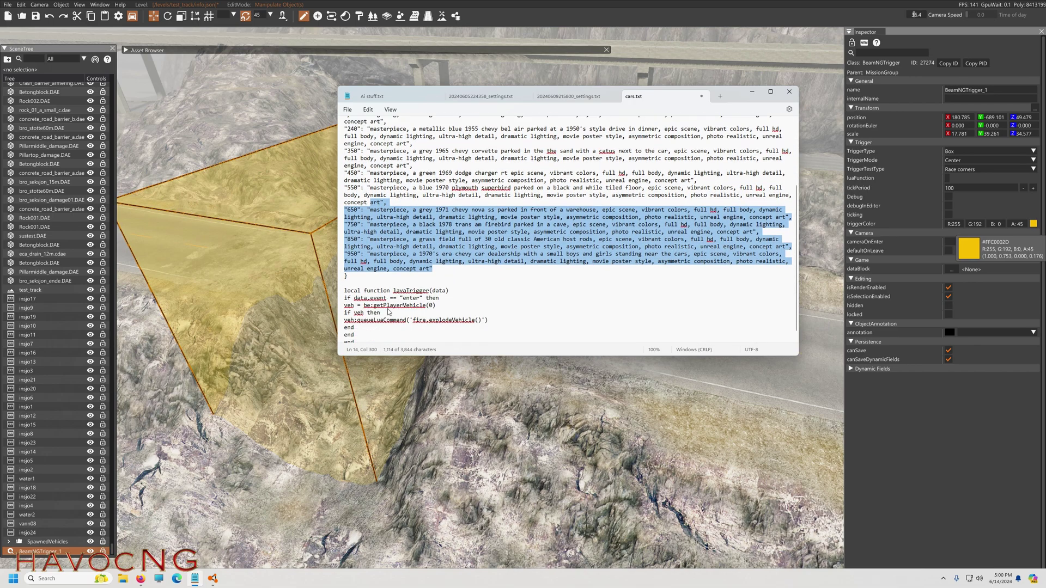
left_click(492, 283)
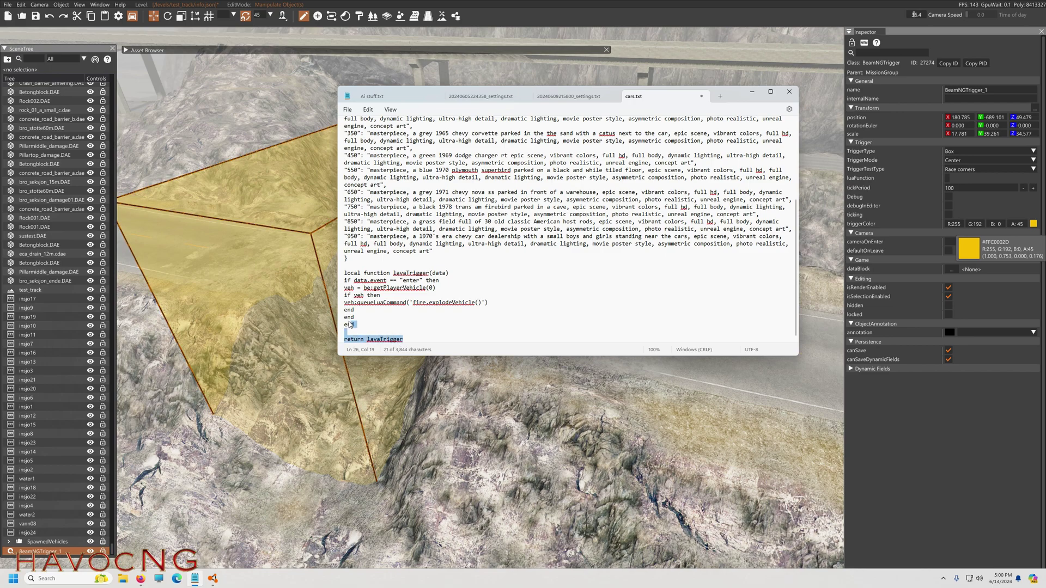
left_click_drag(350, 325, 338, 279)
key("ctrl+c")
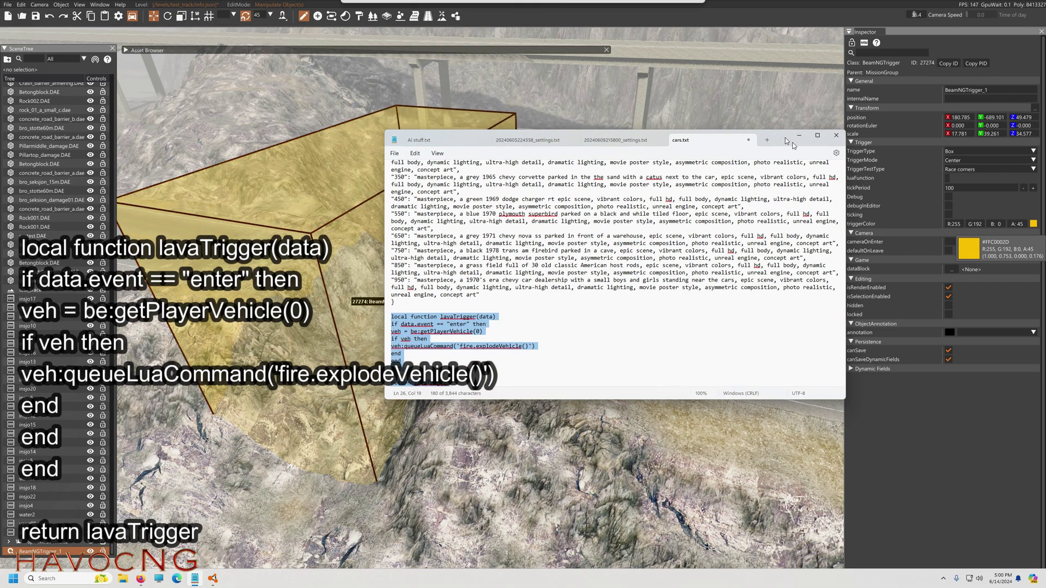
left_click(752, 92)
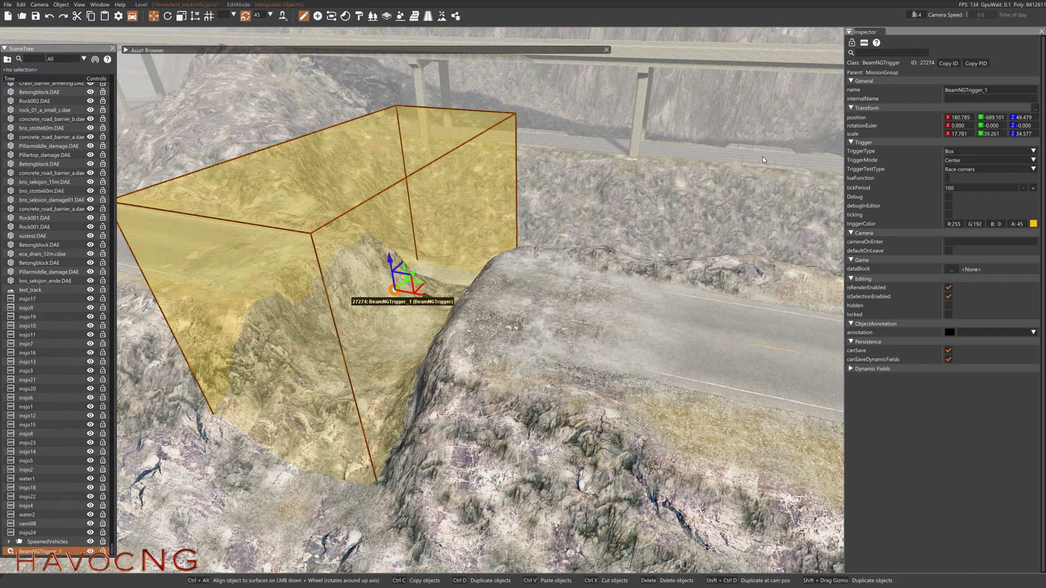
Paste the copied lavaTrigger code into the trigger's luaFunction editor, enlarging the editor window, and accept it.
left_click(946, 180)
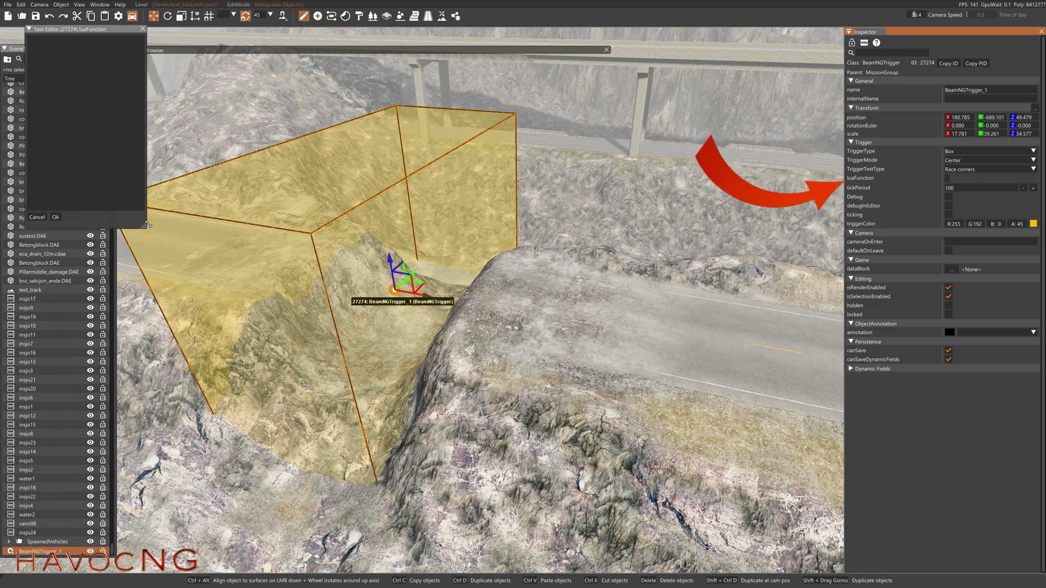
left_click_drag(148, 227, 279, 242)
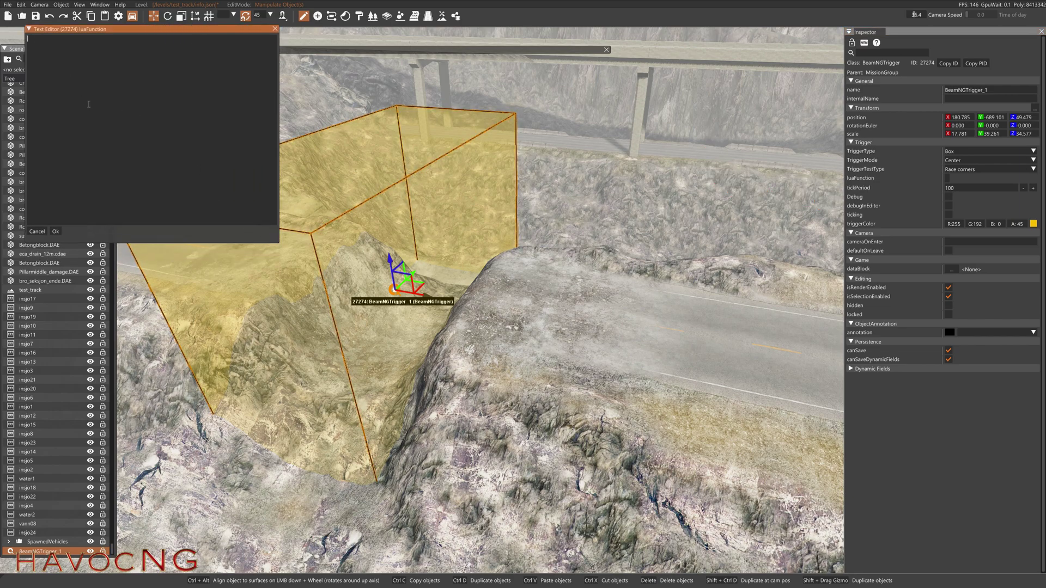
key("ctrl+v")
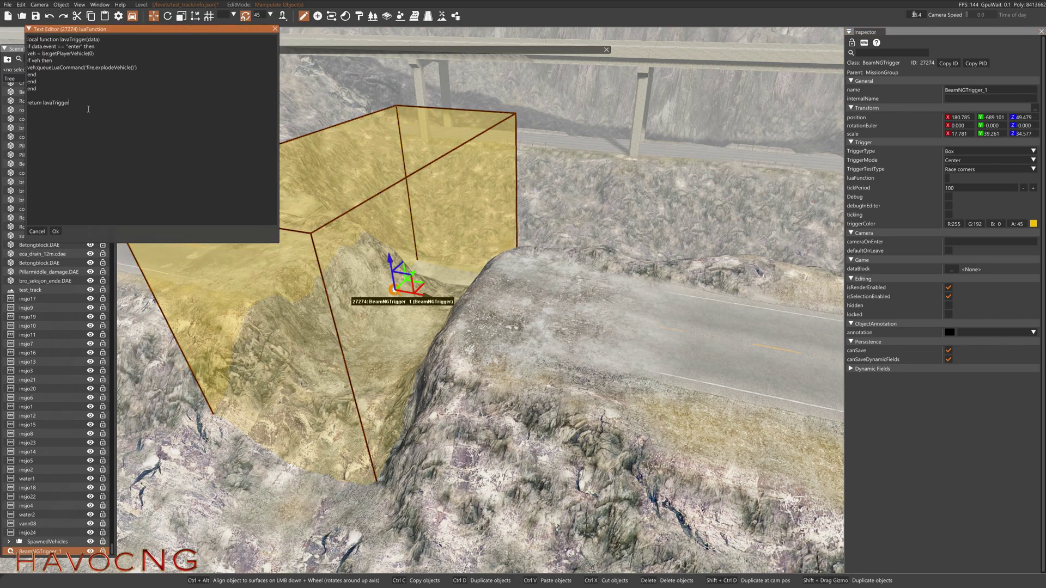
left_click(57, 232)
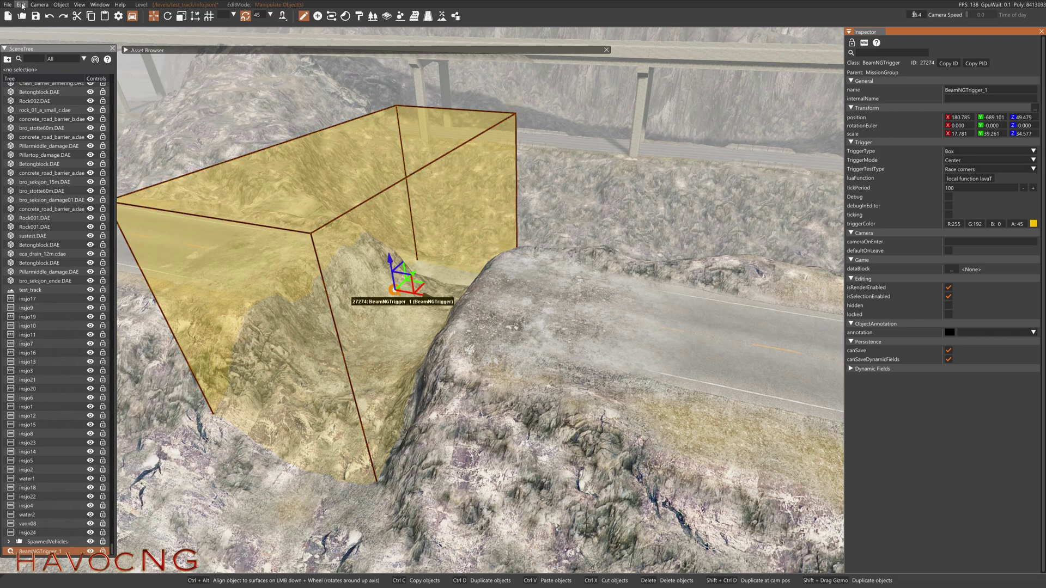
Save the level and rebuild its collision, leaving the world editor for the game.
key("ctrl+s")
left_click(20, 5)
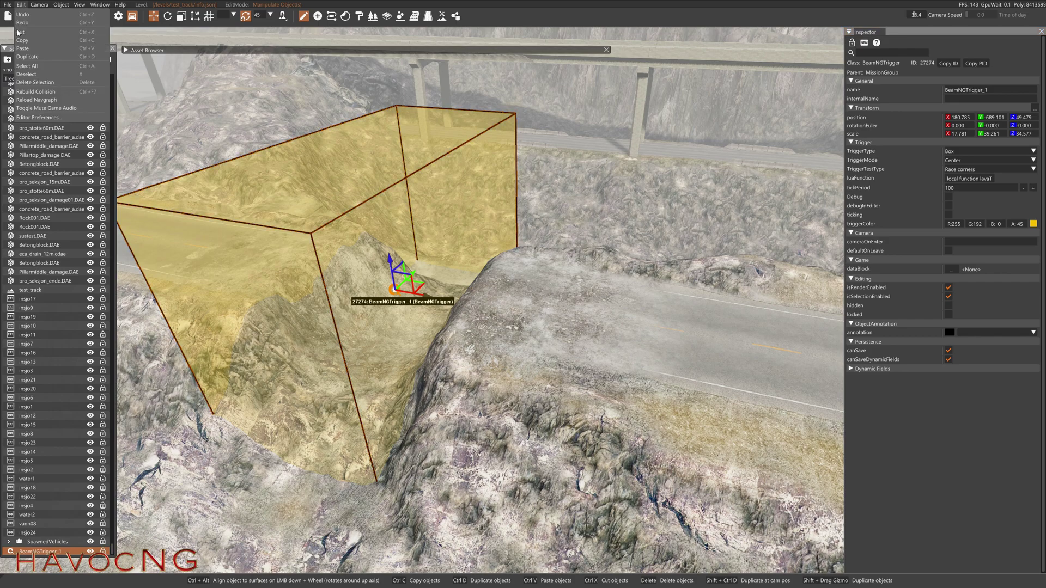
left_click(32, 93)
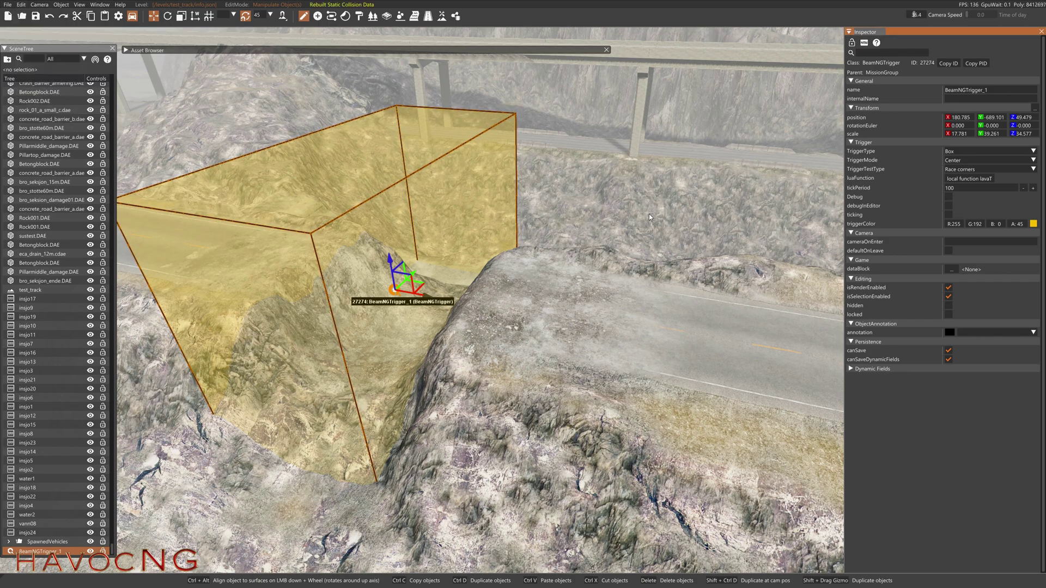
key("F11")
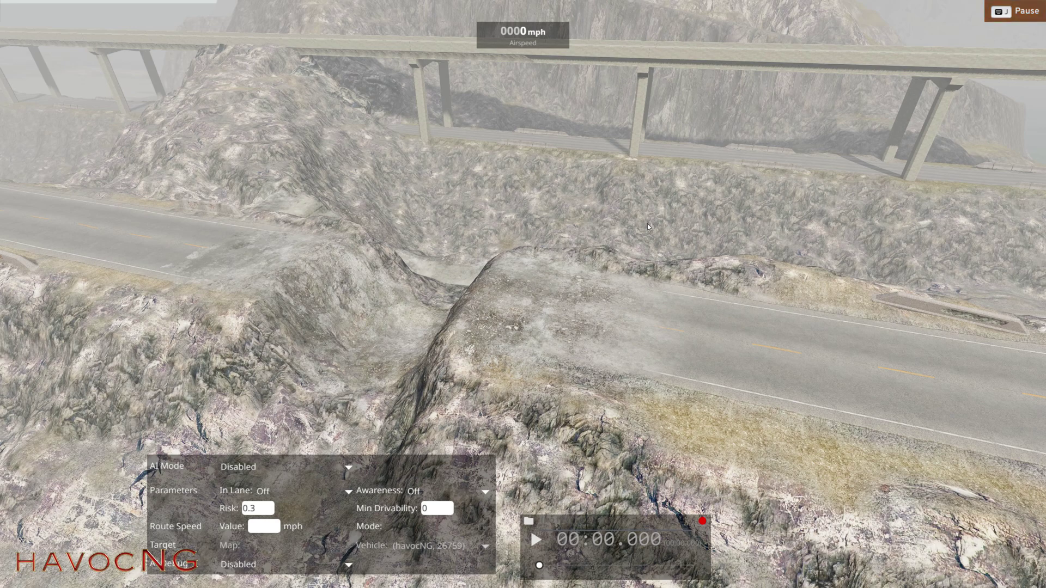
Return the camera to the car, set its AI mode to Chase, and hide the game interface.
key("shift+c")
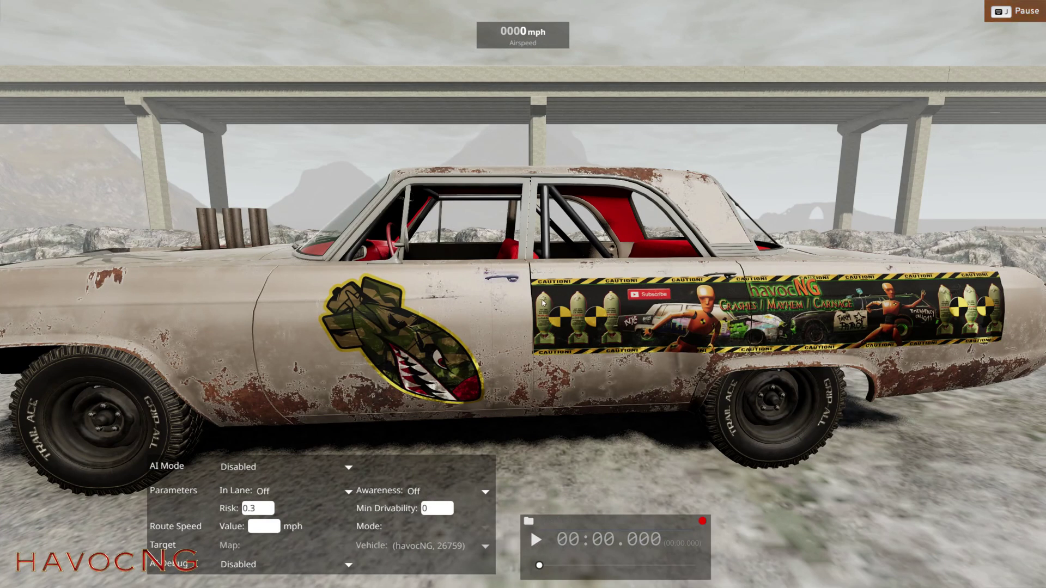
right_click_drag(543, 302, 512, 361)
scroll(542, 303, "down", 3)
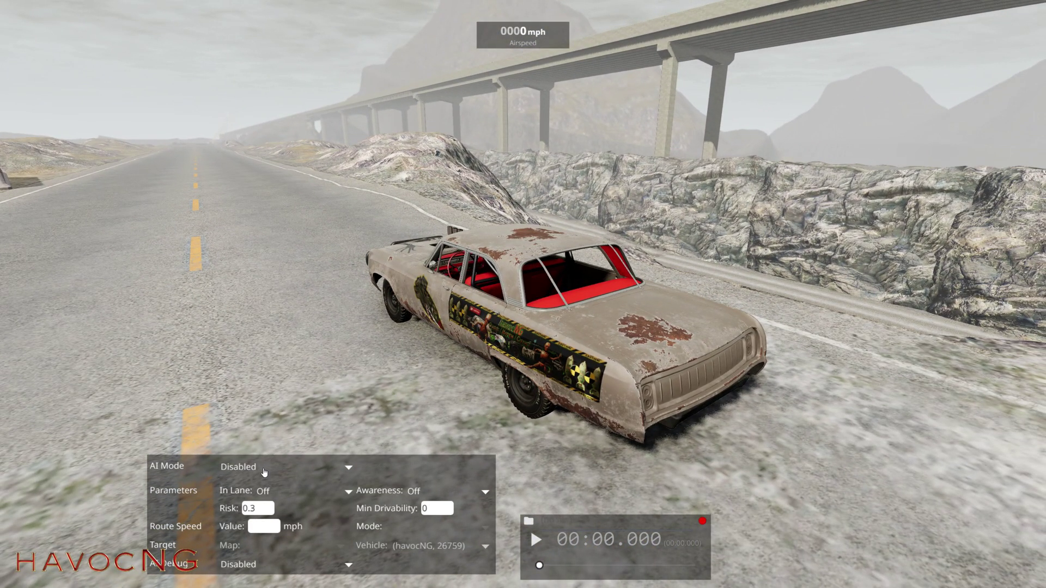
left_click(268, 468)
scroll(270, 512, "down", 2)
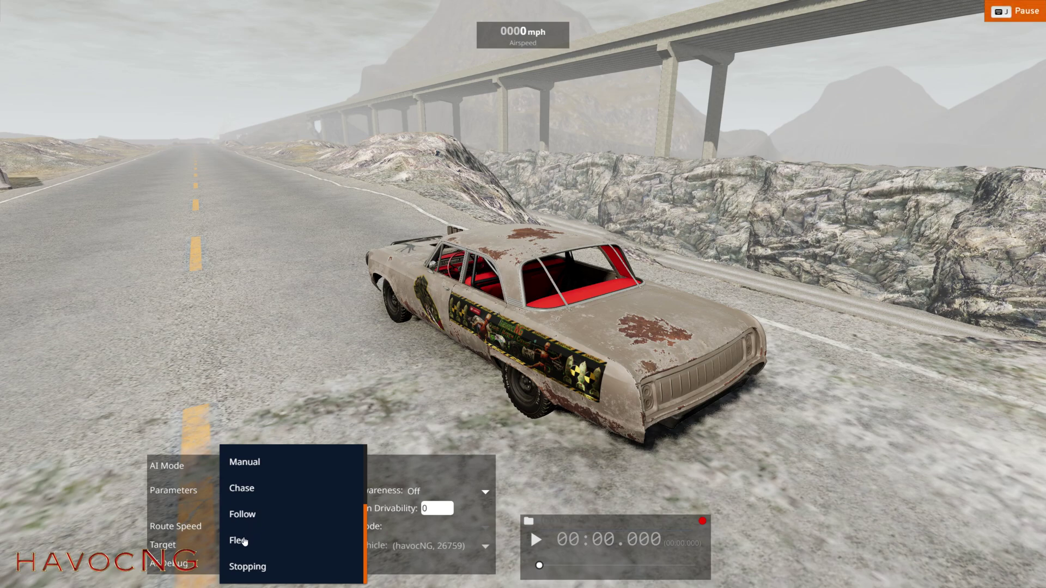
left_click(248, 490)
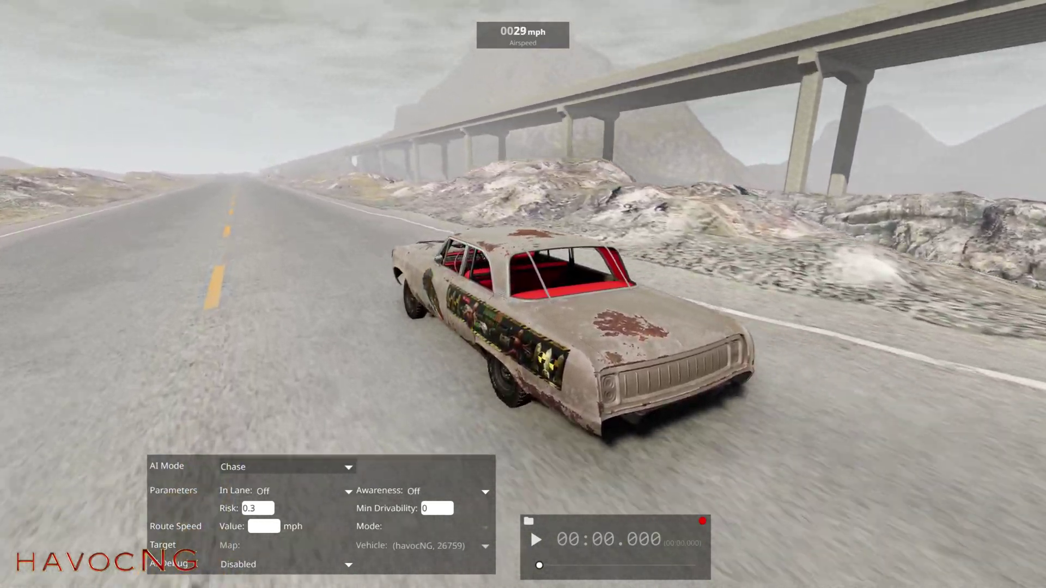
key("alt+u")
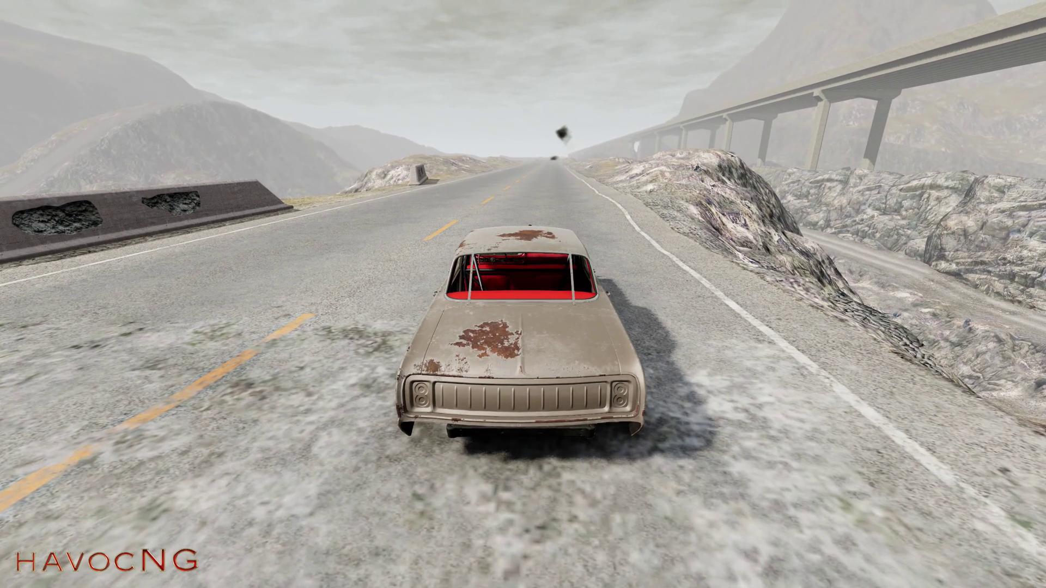
Reopen the world editor at the ravine and review the Lua code stored in the trigger's luaFunction.
key("F11")
key("w")
right_click_drag(377, 179, 478, 177)
key("a")
left_click(317, 16)
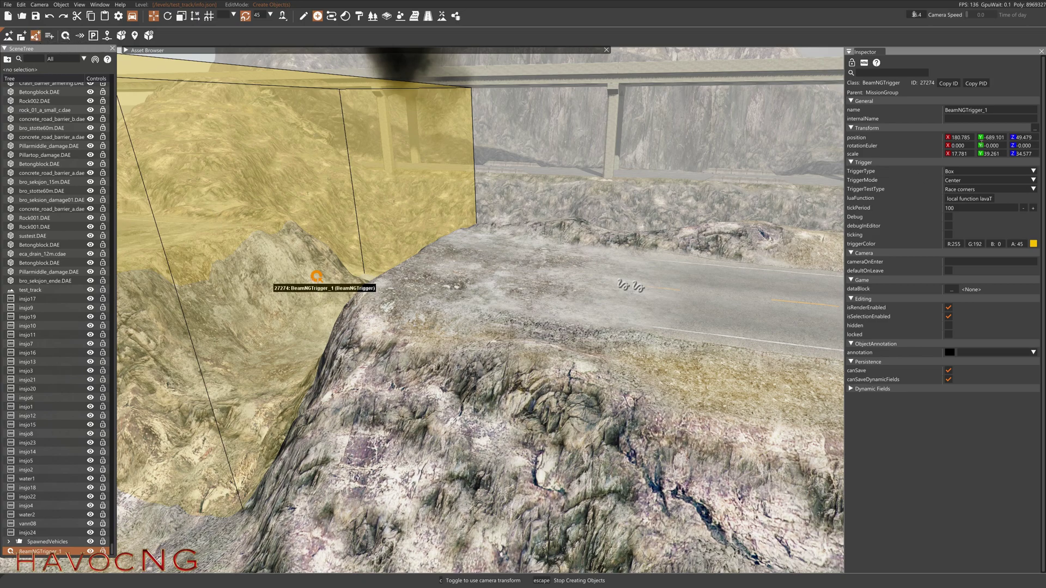
left_click(953, 200)
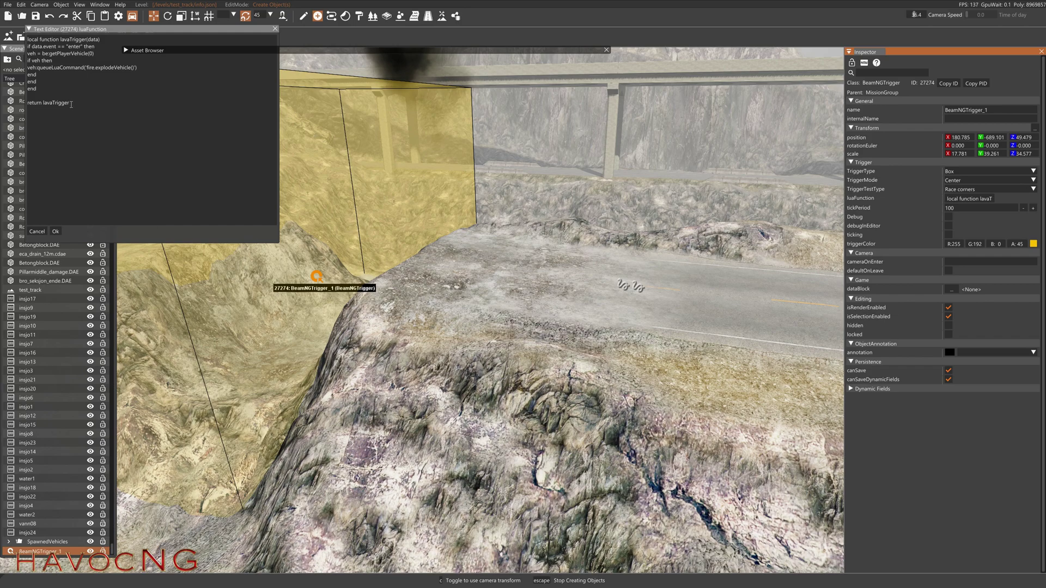
left_click_drag(71, 104, 47, 61)
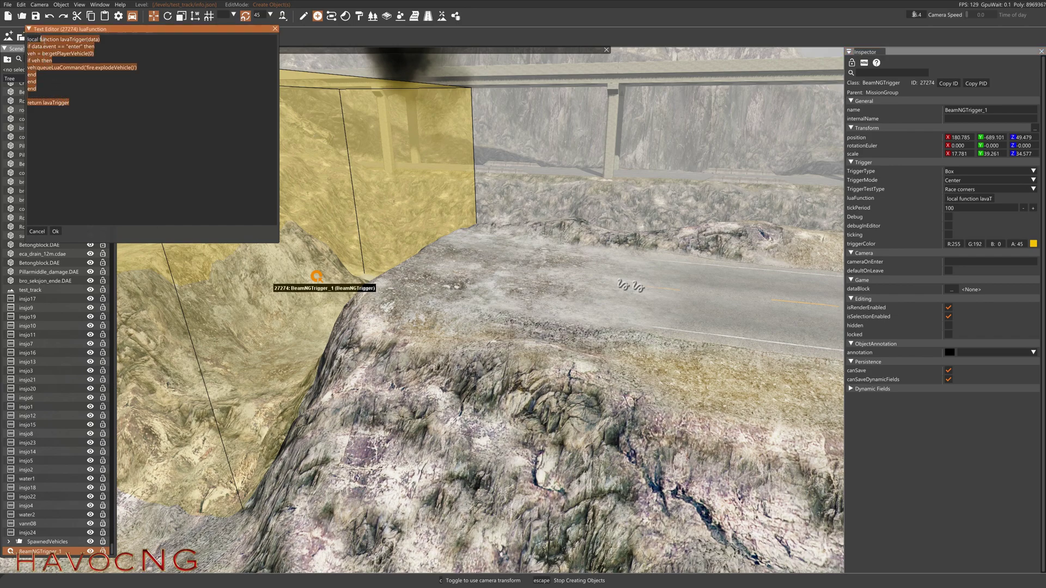
left_click(93, 101)
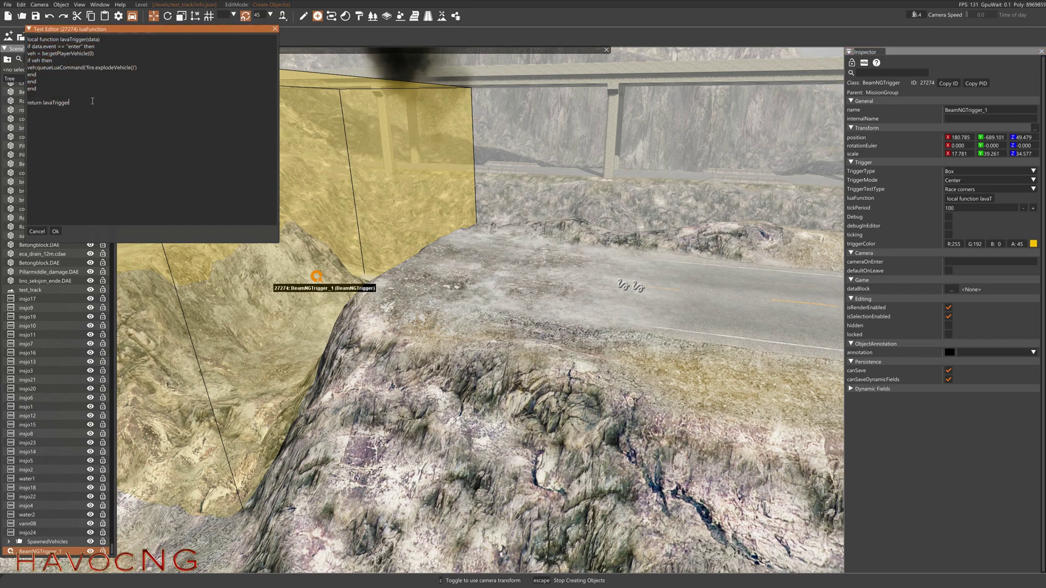
left_click(55, 231)
key("s")
right_click_drag(470, 272, 357, 286)
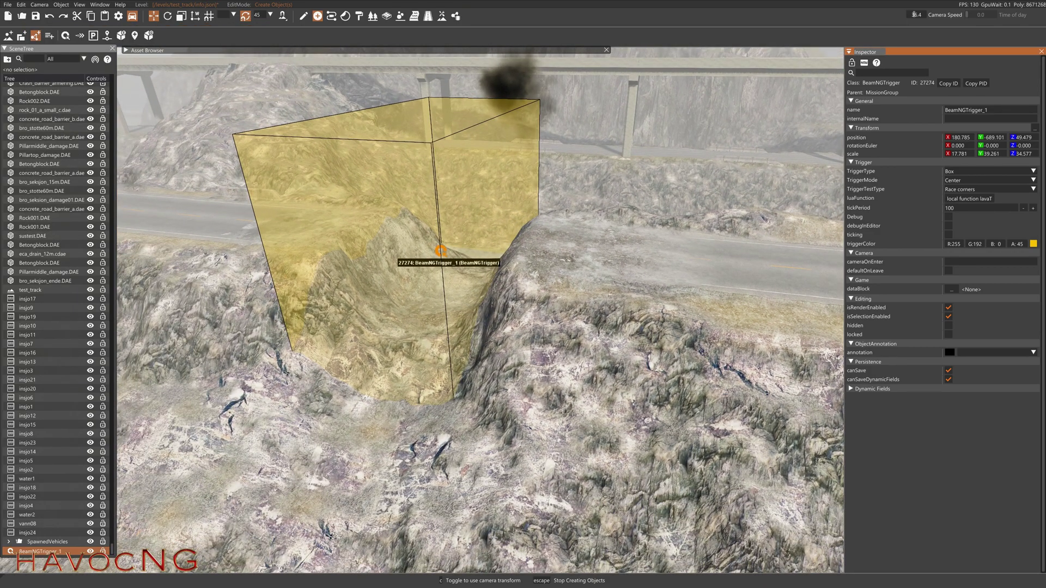
key("a")
right_click_drag(479, 295, 389, 234)
key("d")
key("d")
key("a")
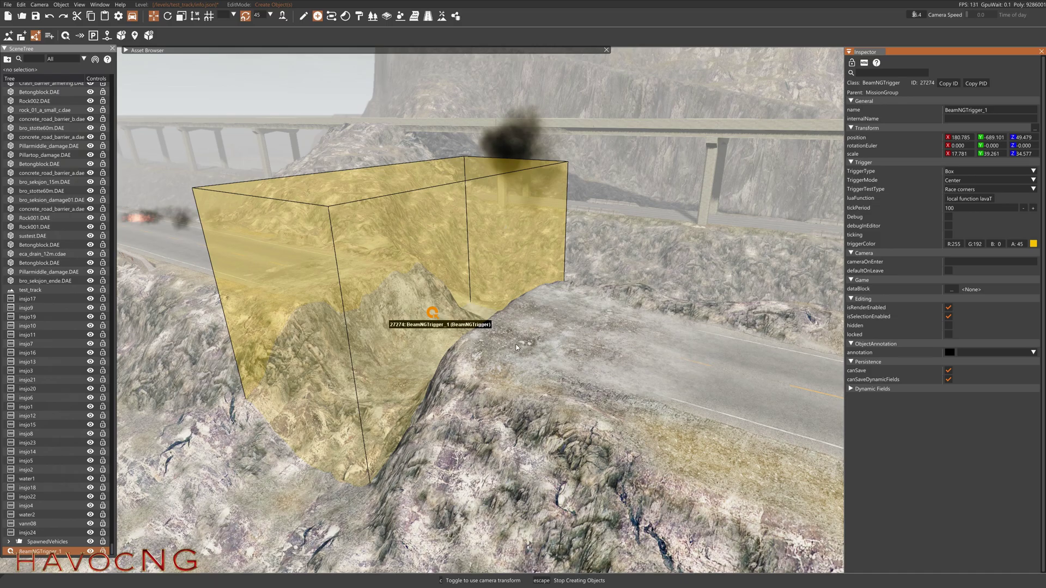